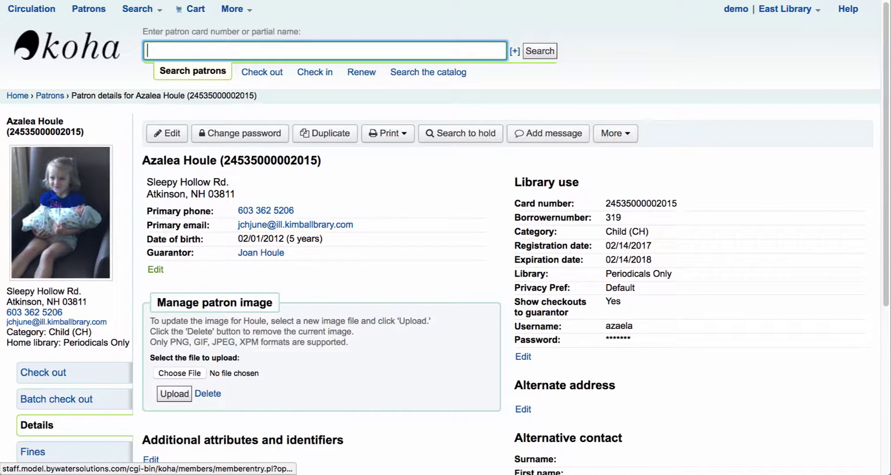
- Open the child patron's record for editing and examine the Show checkouts to guarantor choices, leaving without saving
left_click(156, 270)
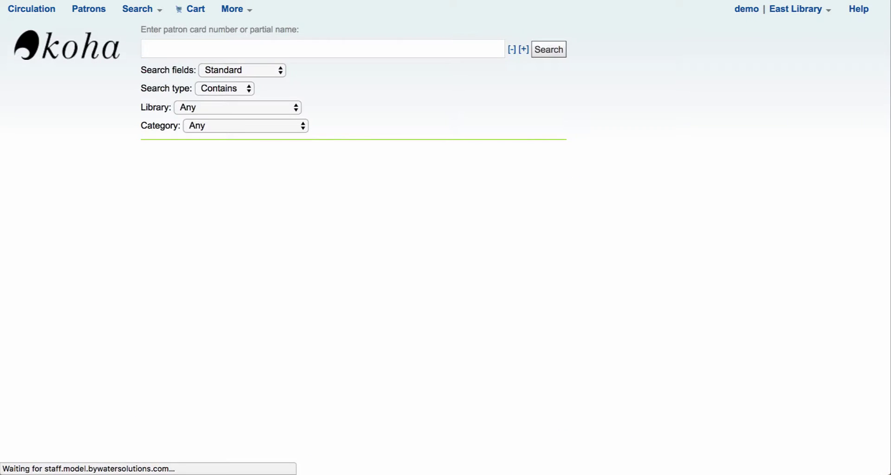
scroll(446, 232, "down", 5)
scroll(445, 232, "down", 1)
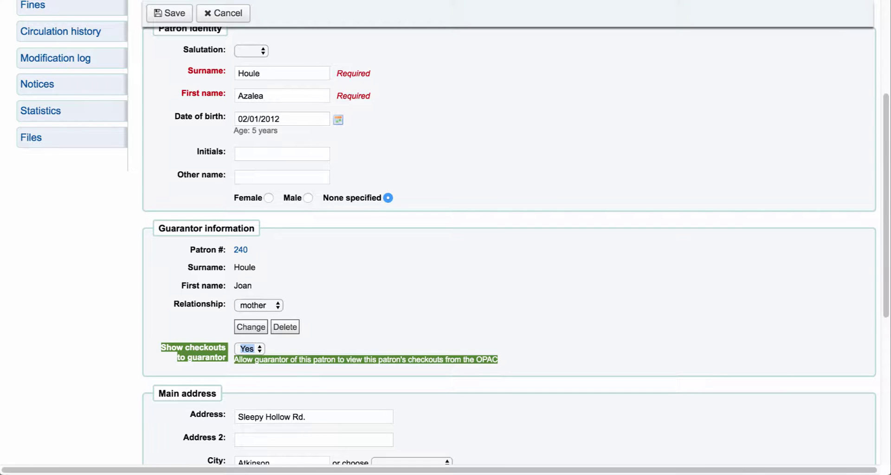
left_click(249, 349)
key("Return")
scroll(446, 232, "up", 3)
left_click(223, 88)
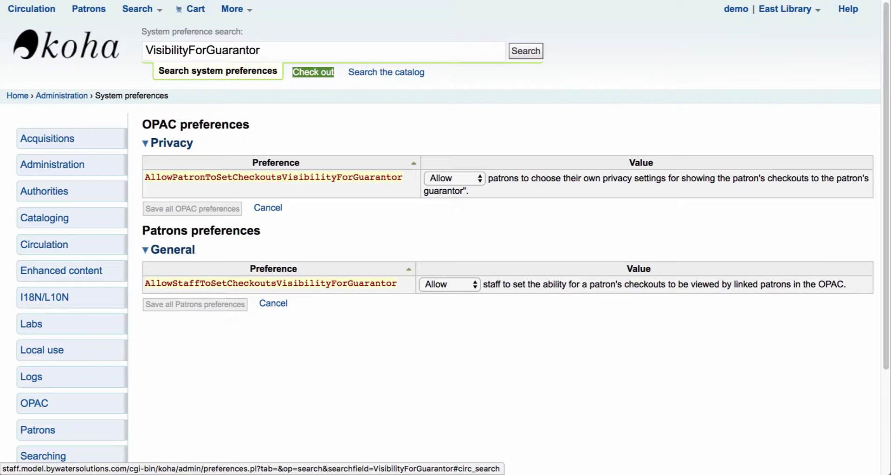
- Review the choices for the AllowPatronToSetCheckoutsVisibilityForGuarantor and AllowStaffToSetCheckoutsVisibilityForGuarantor system preferences, keeping both on Allow
left_click(454, 179)
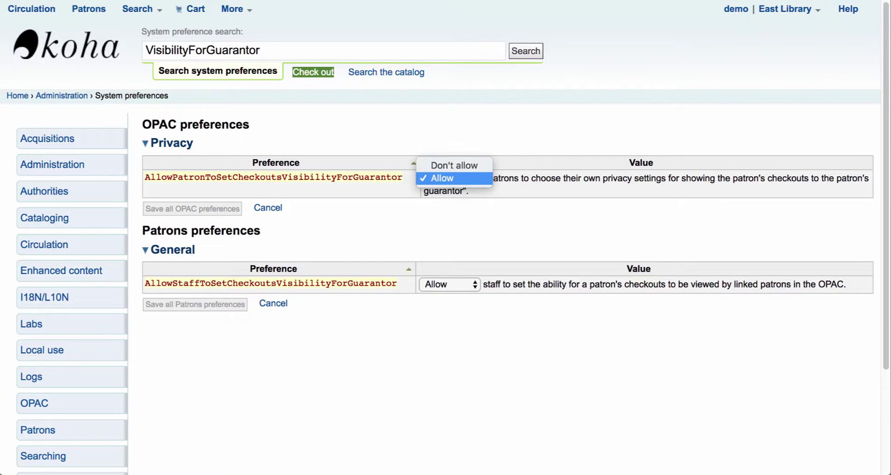
key("Return")
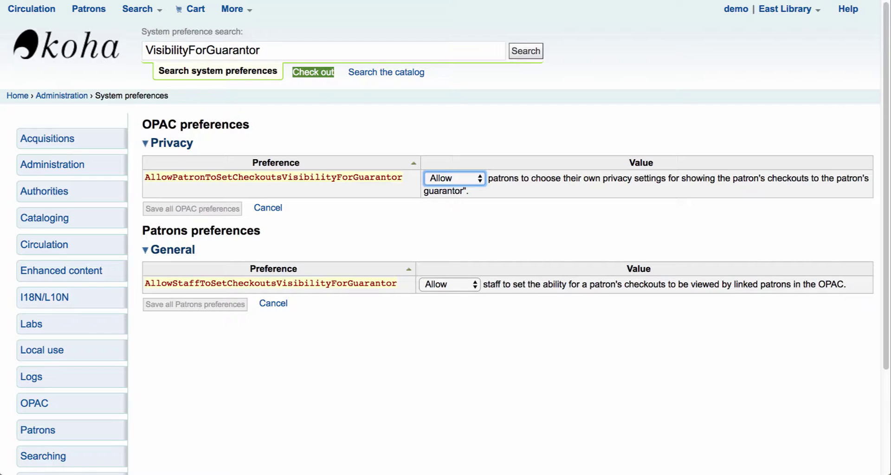
left_click(449, 285)
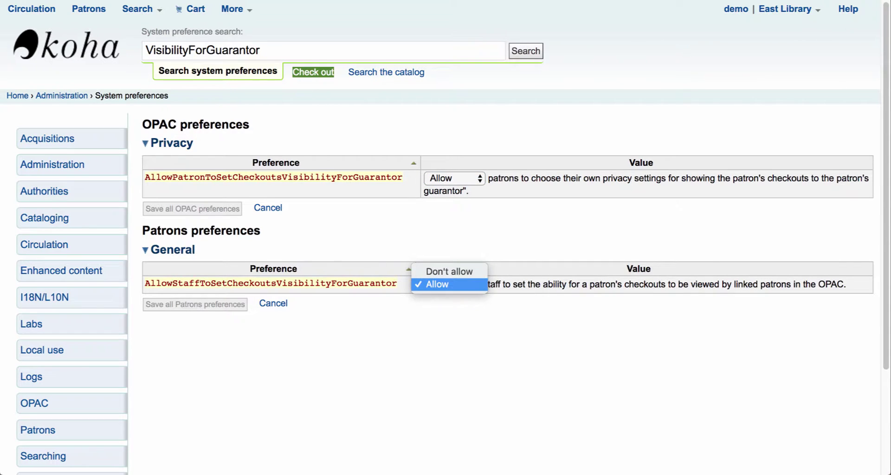
key("Return")
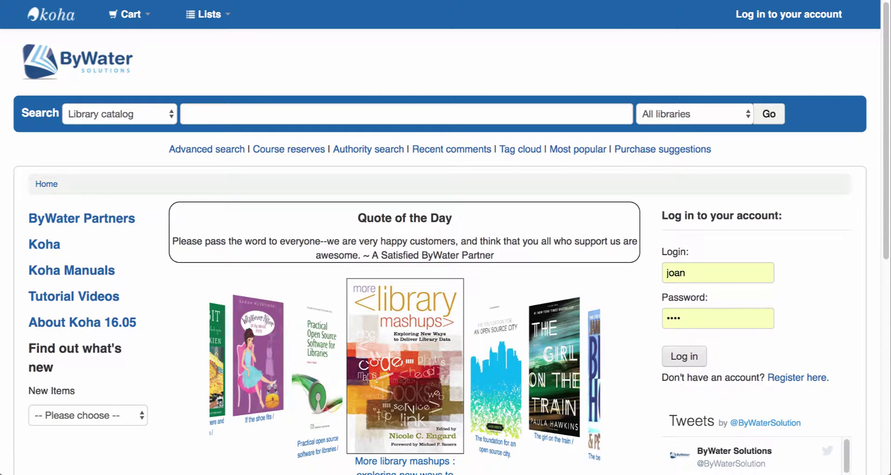
- Log in to the public catalog with the guarantor's account and view the relatives' checkouts
left_click(684, 357)
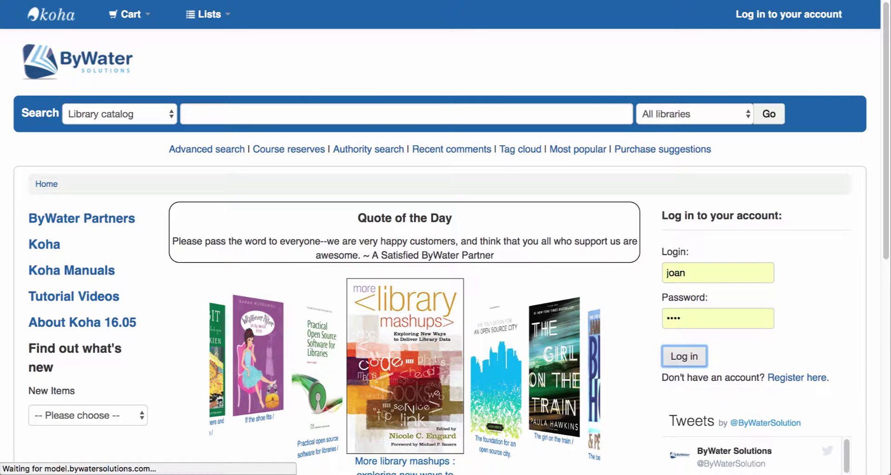
scroll(445, 237, "down", 2)
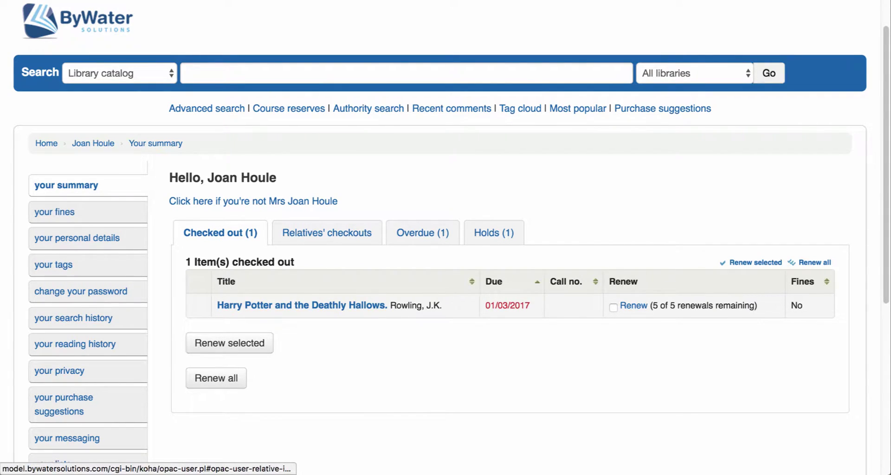
left_click(326, 233)
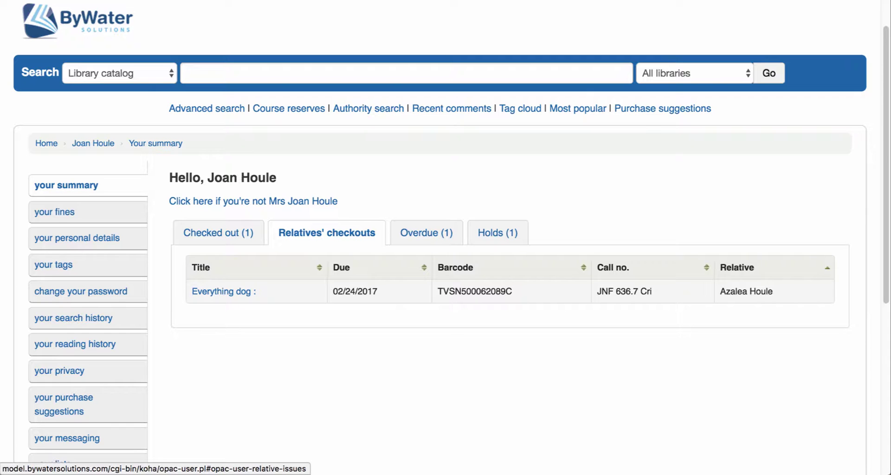
left_click_drag(775, 292, 719, 292)
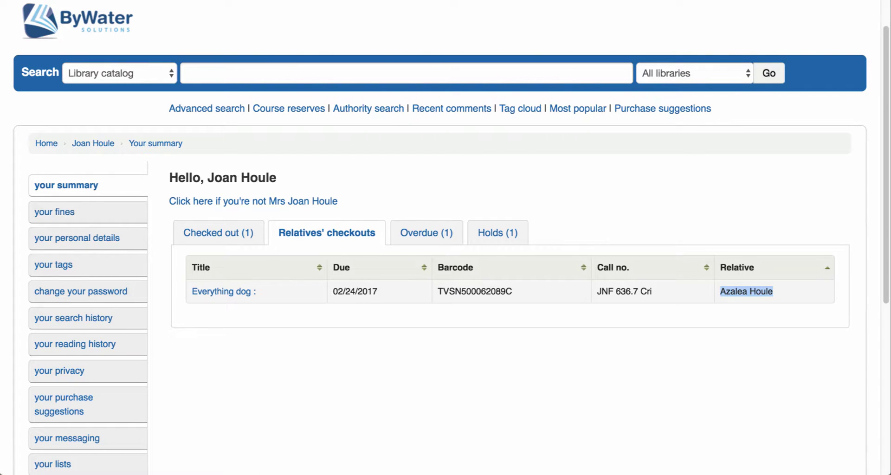
scroll(446, 237, "up", 1)
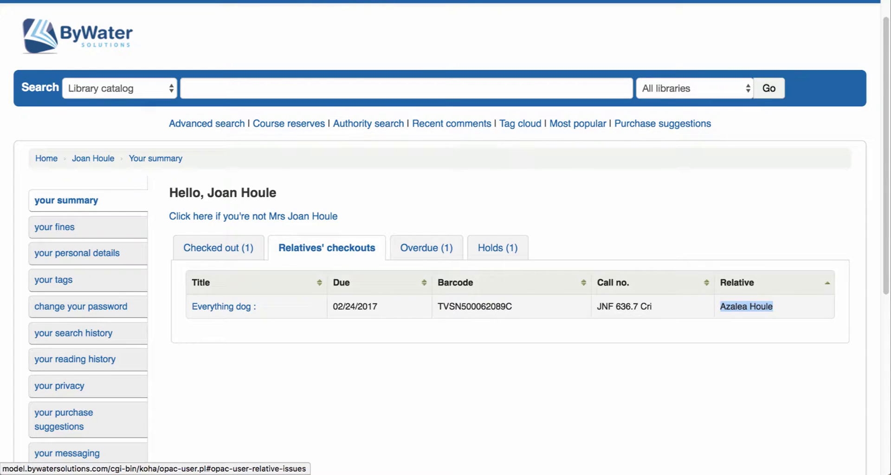
scroll(444, 232, "up", 1)
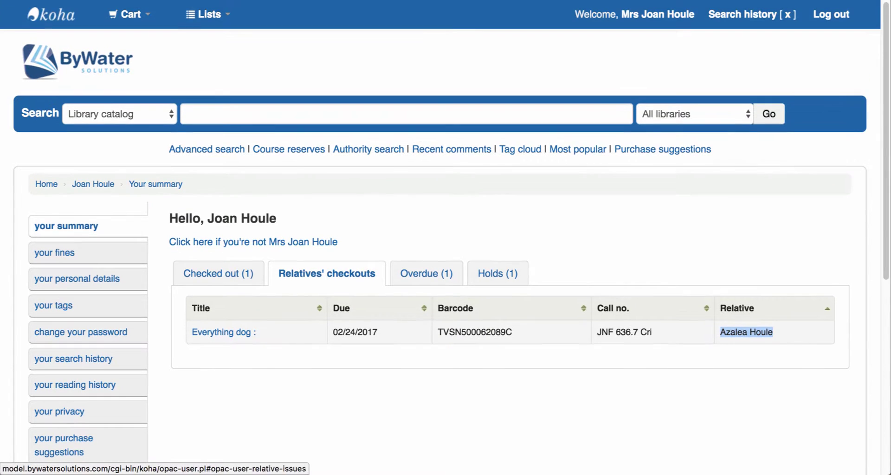
- Log out of the guarantor's account and log in with the child's username and account password
left_click(51, 14)
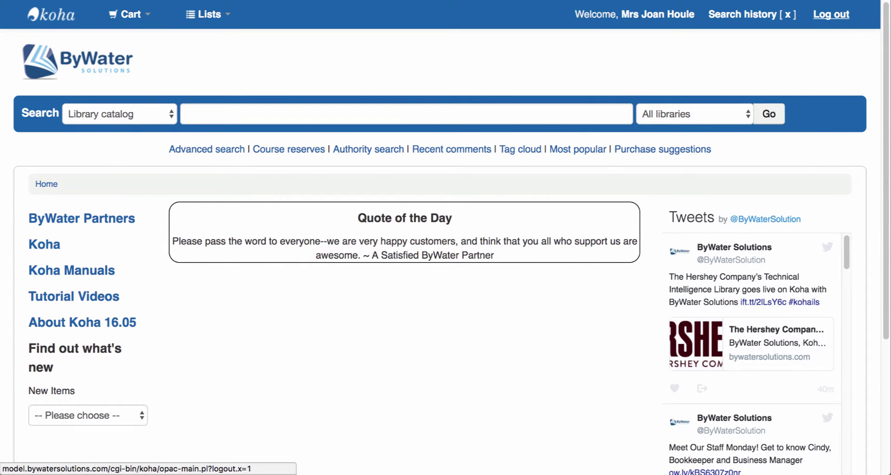
left_click(831, 14)
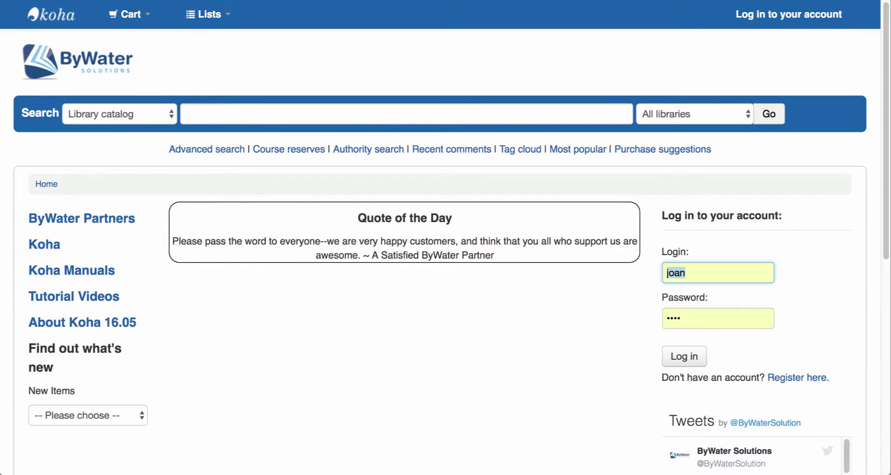
type("azaela")
key("Tab")
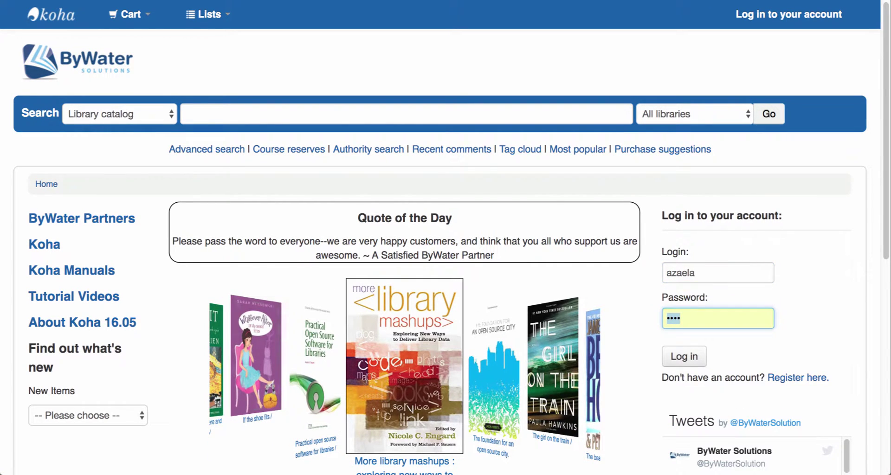
type("••••••")
key("Return")
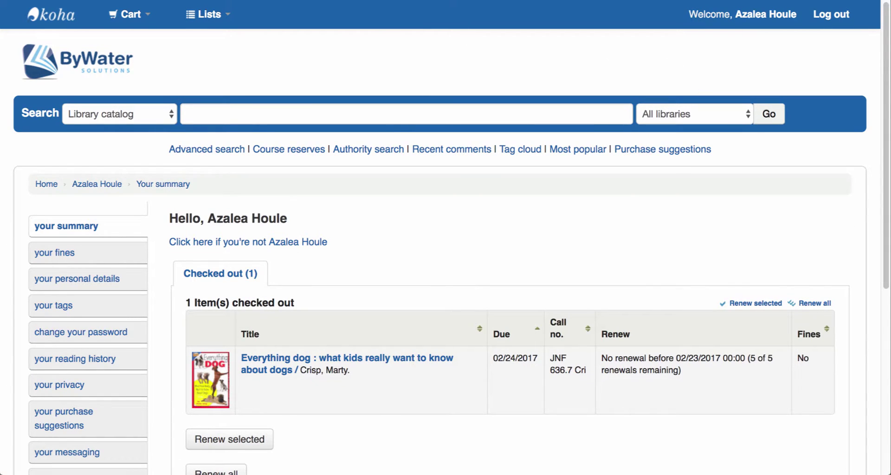
- Open the child's privacy management page and examine the setting that lets the guarantor view current checkouts
scroll(446, 278, "down", 3)
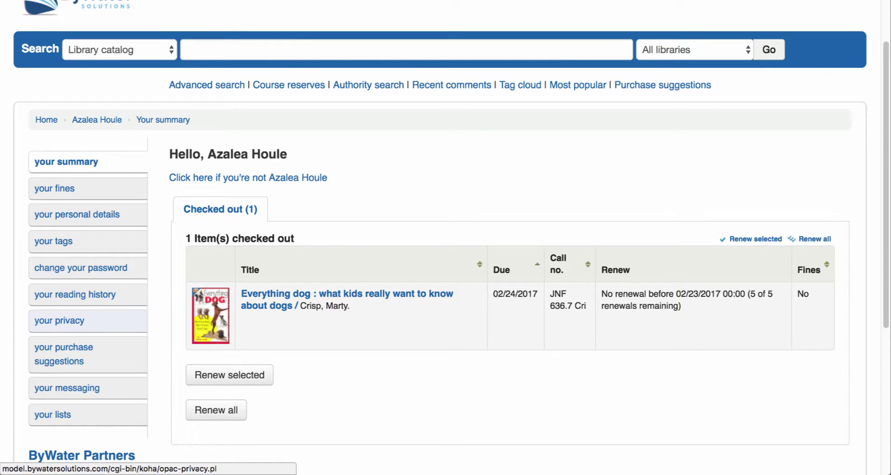
left_click(60, 321)
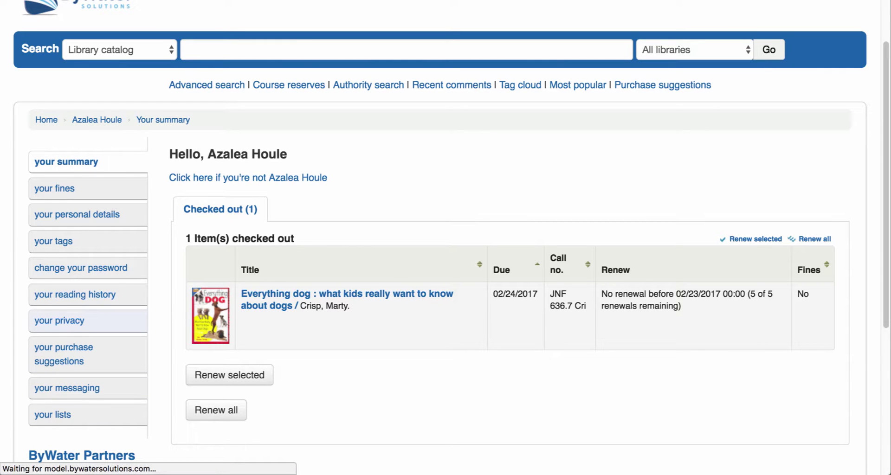
scroll(445, 238, "down", 2)
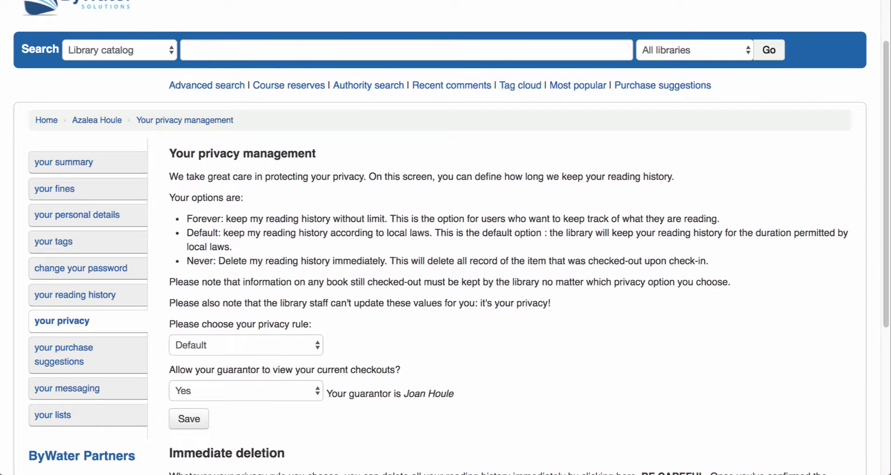
left_click_drag(169, 154, 316, 153)
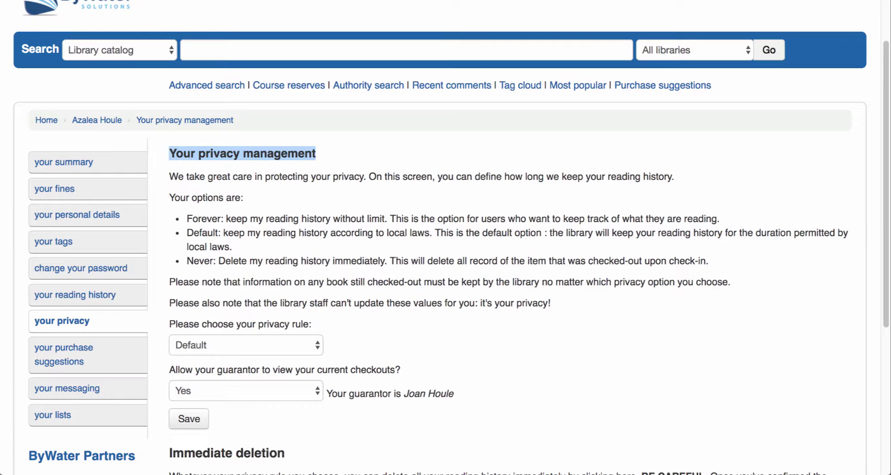
scroll(446, 238, "down", 1)
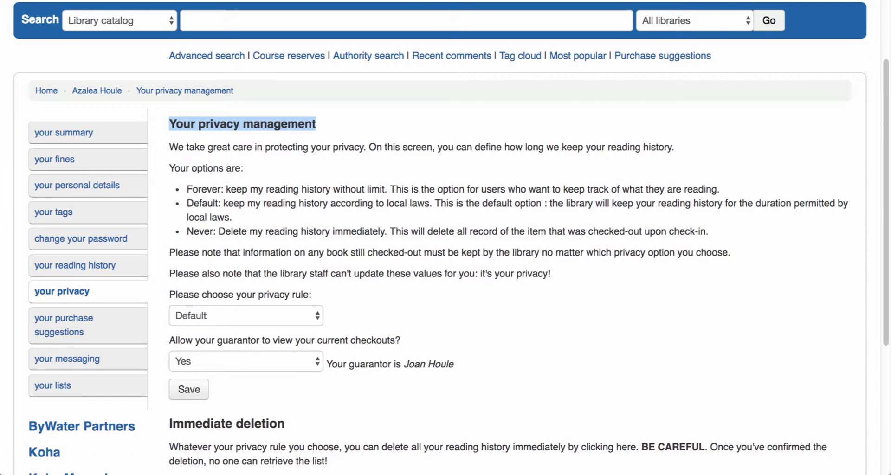
left_click_drag(169, 340, 278, 340)
left_click(279, 340)
left_click_drag(169, 340, 400, 340)
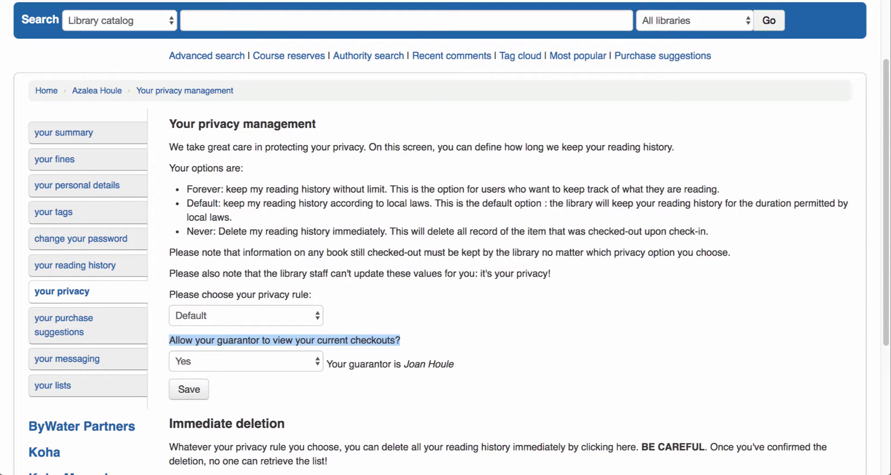
left_click_drag(327, 364, 454, 364)
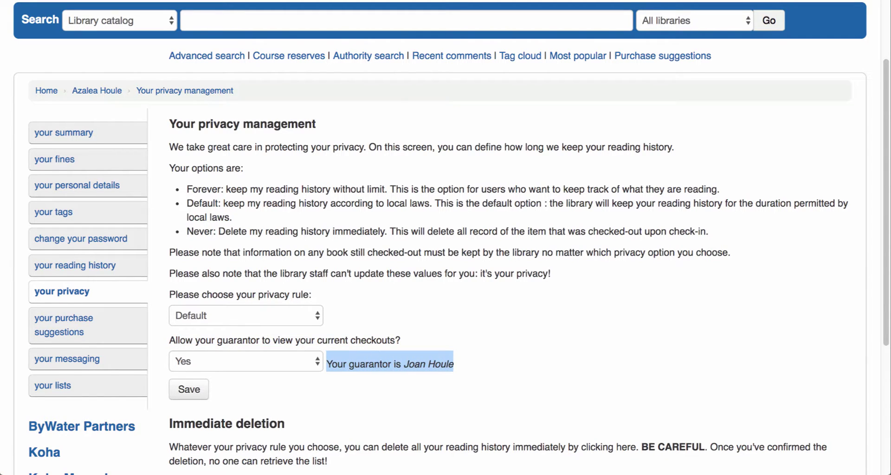
- Keep the permission for the guarantor to view current checkouts on Yes and save the privacy settings
left_click(279, 362)
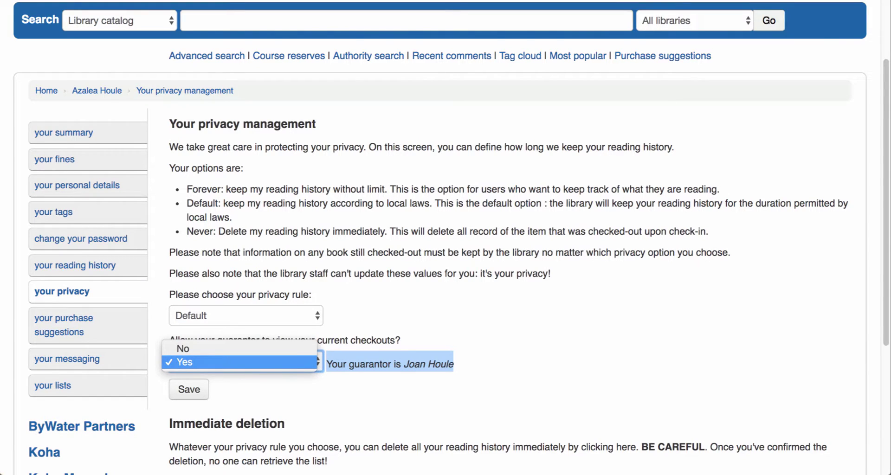
key("Return")
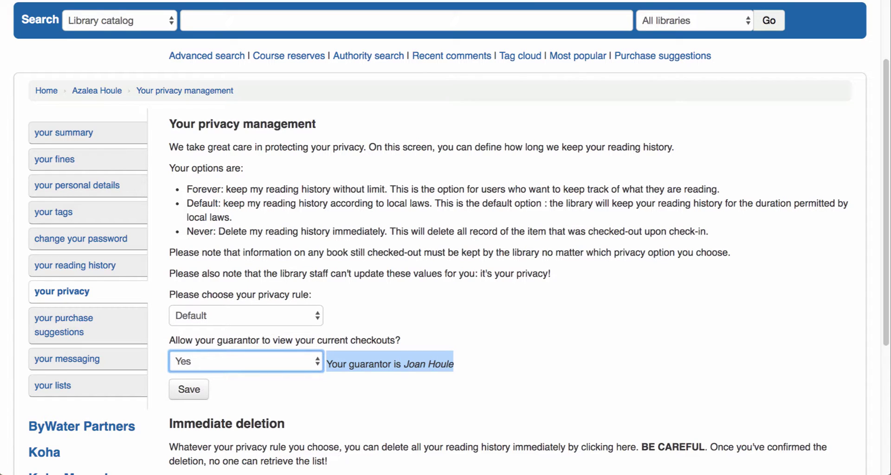
scroll(446, 238, "up", 4)
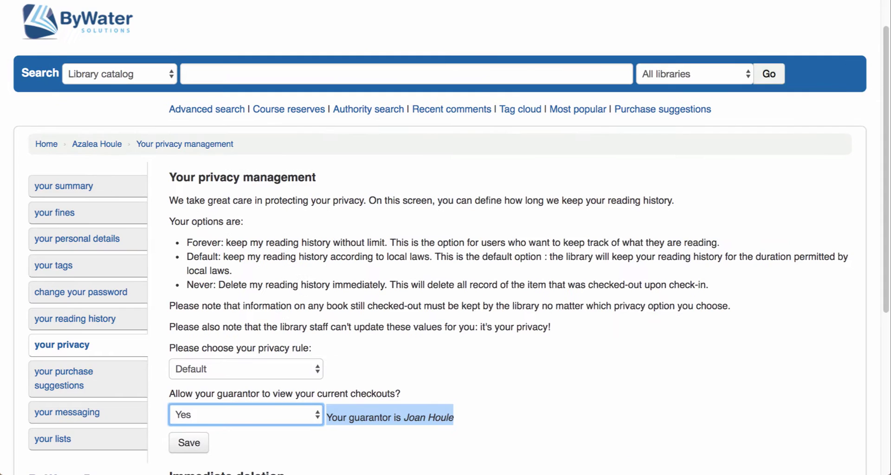
left_click(189, 474)
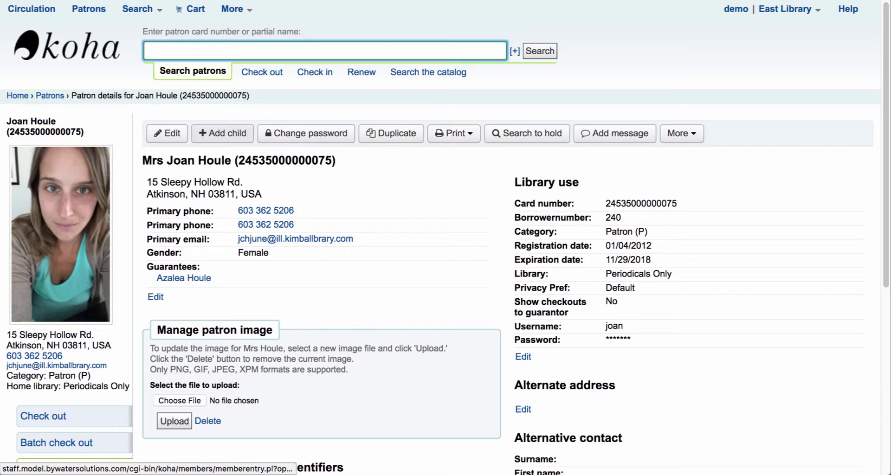
- Open the form for adding a child to the guarantor's record and check the Show checkouts to guarantor choices, leaving without saving
left_click(222, 133)
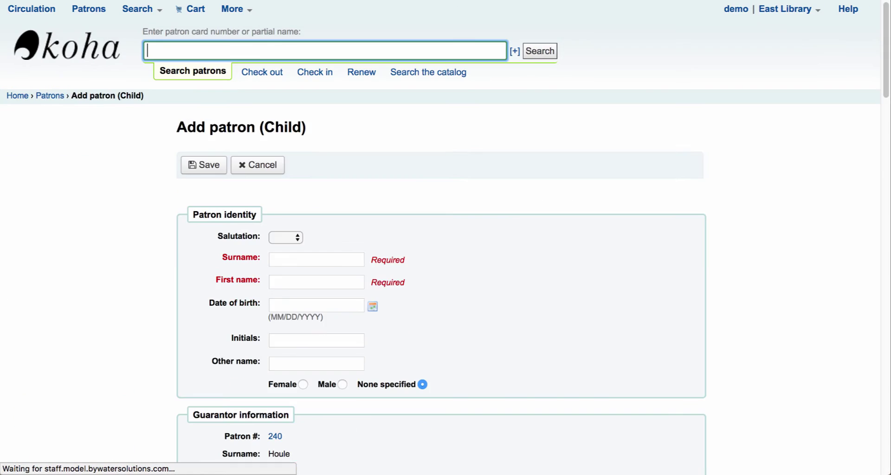
scroll(442, 232, "down", 4)
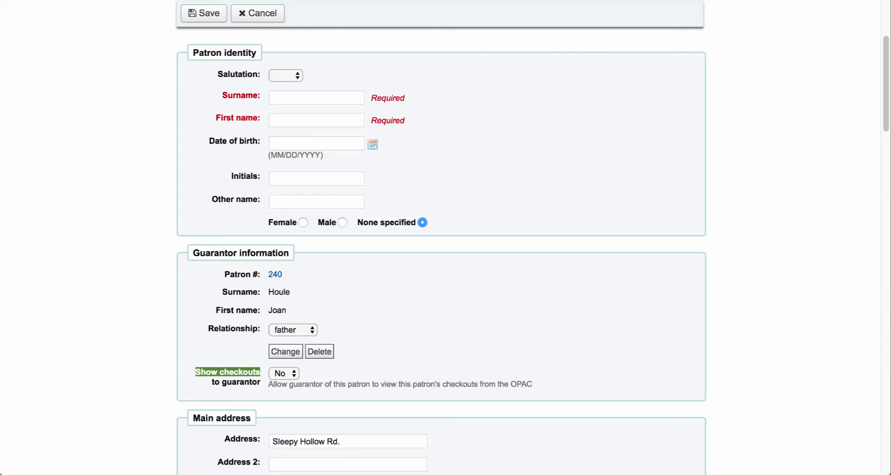
left_click(284, 374)
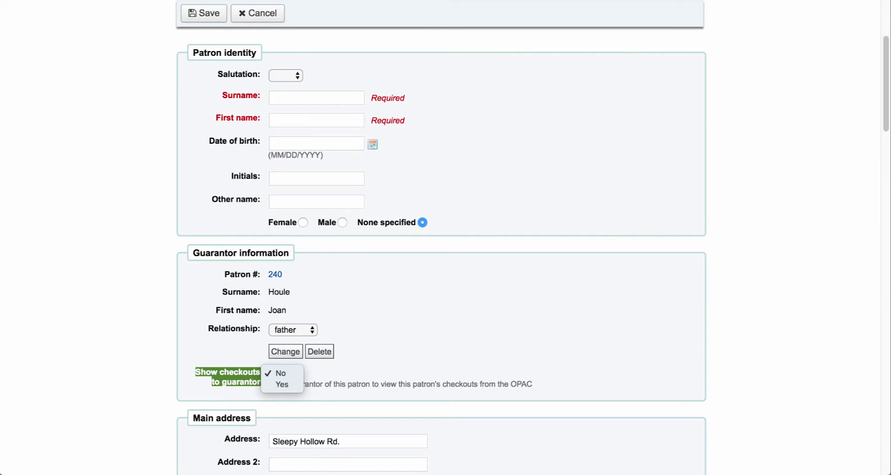
key("Escape")
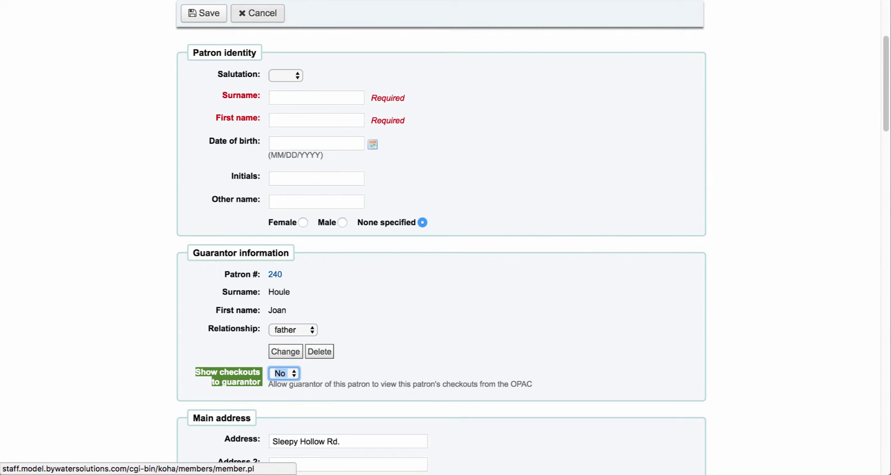
left_click(257, 13)
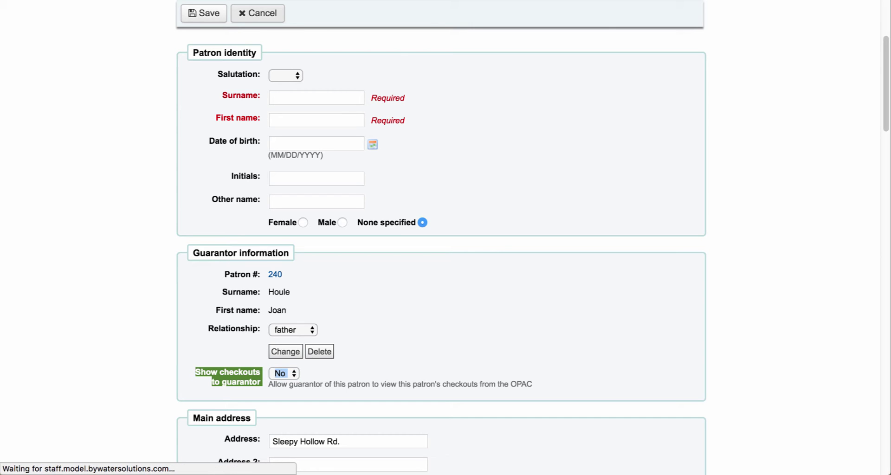